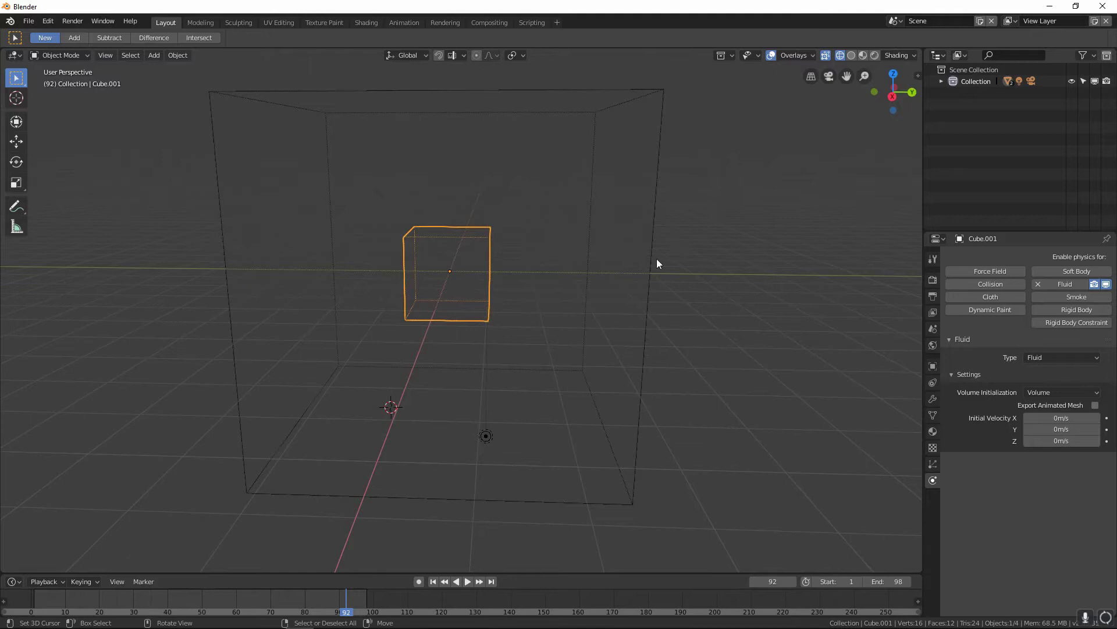
Select the large outer domain cube and set its fluid viewport display mode to Final.
middle_drag(600, 326, 644, 353)
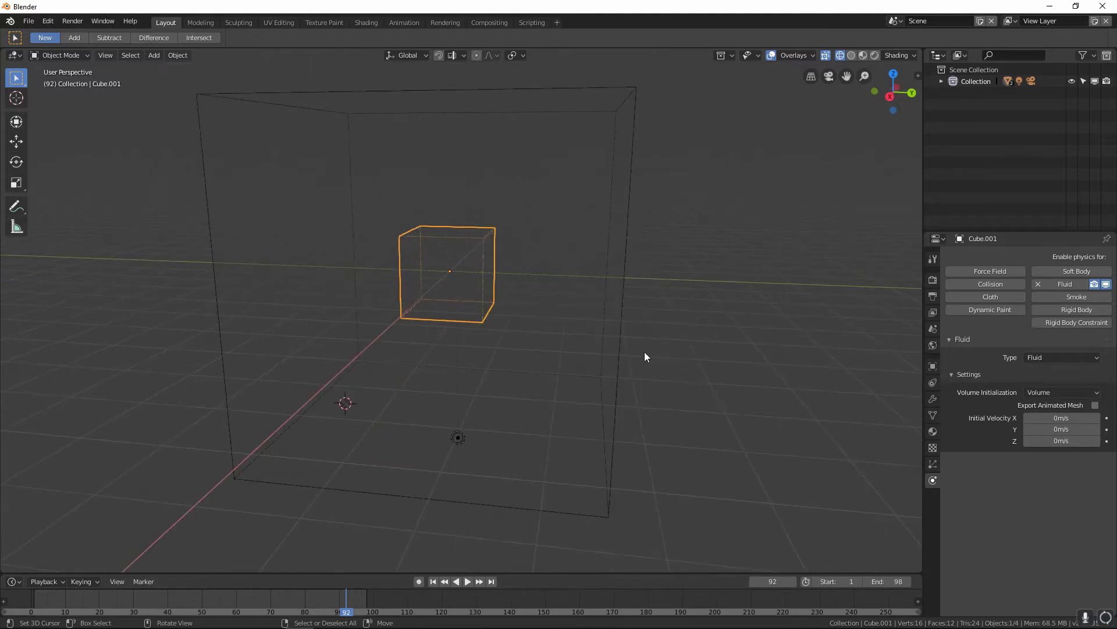
click(1043, 357)
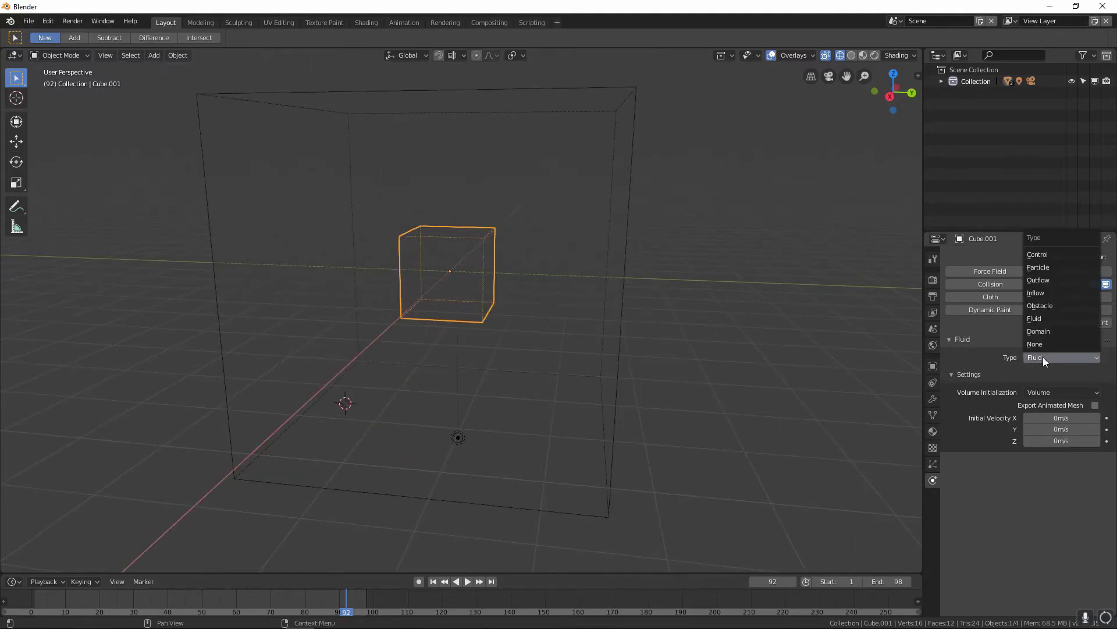
click(620, 363)
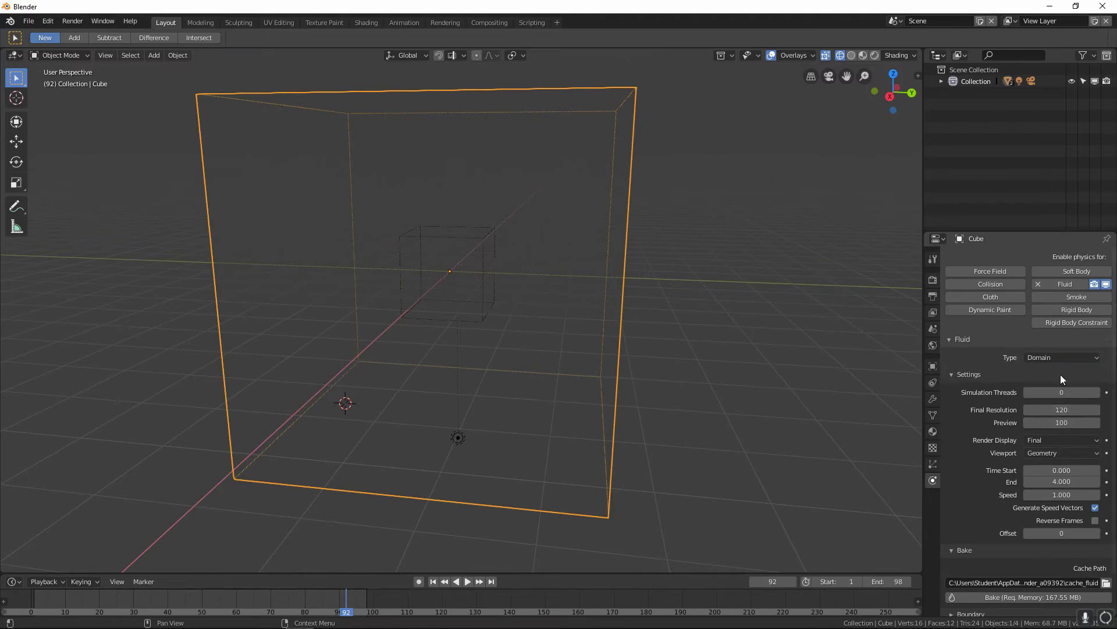
click(1077, 452)
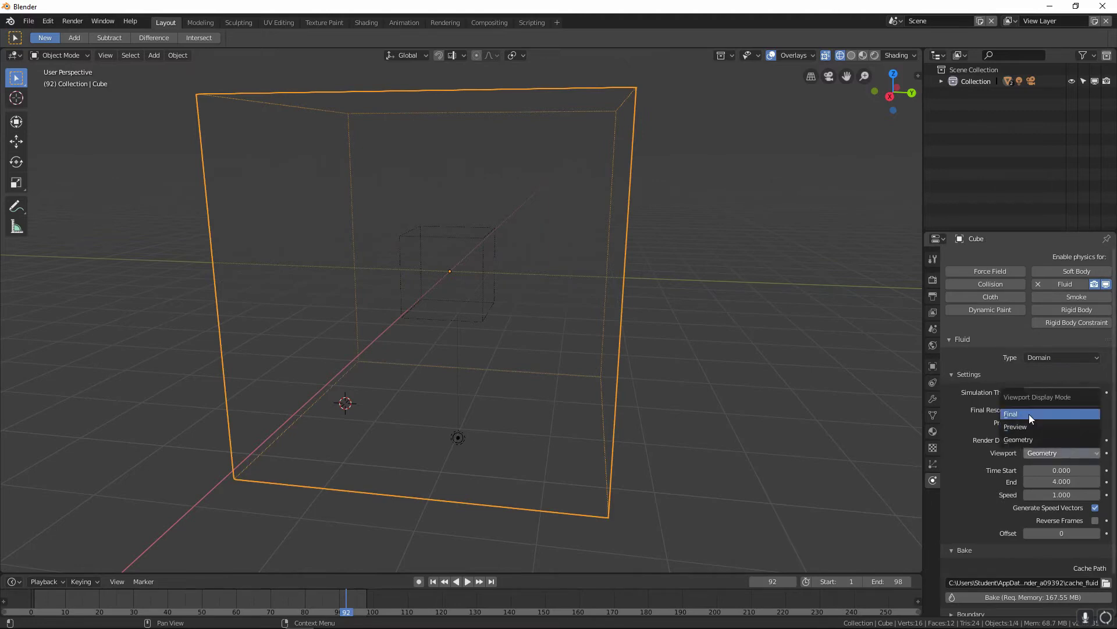
click(1030, 414)
Switch the viewport from wireframe to solid shading.
mouse_move(547, 406)
middle_down()
mouse_move(516, 371)
mouse_move(503, 454)
mouse_move(551, 323)
mouse_move(535, 377)
mouse_move(500, 399)
mouse_move(502, 316)
mouse_move(479, 243)
mouse_move(510, 284)
mouse_move(601, 312)
mouse_move(312, 527)
mouse_move(466, 262)
middle_up()
key(z)
click(548, 471)
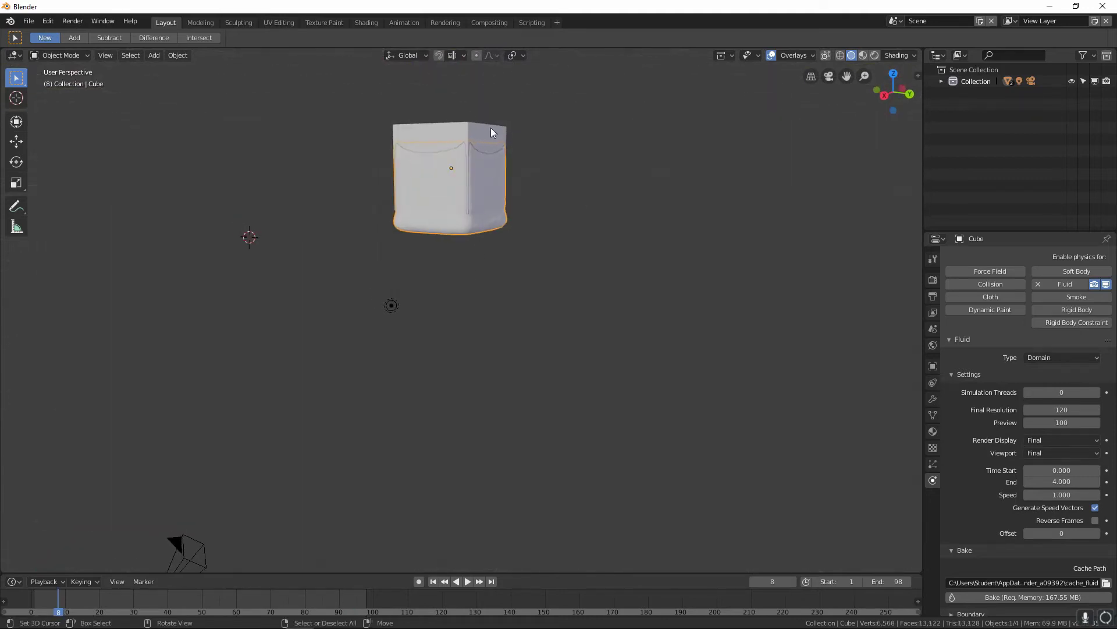
Check the inner cube's fluid type options and try the Geometry viewport display mode on the domain.
click(490, 128)
click(1088, 357)
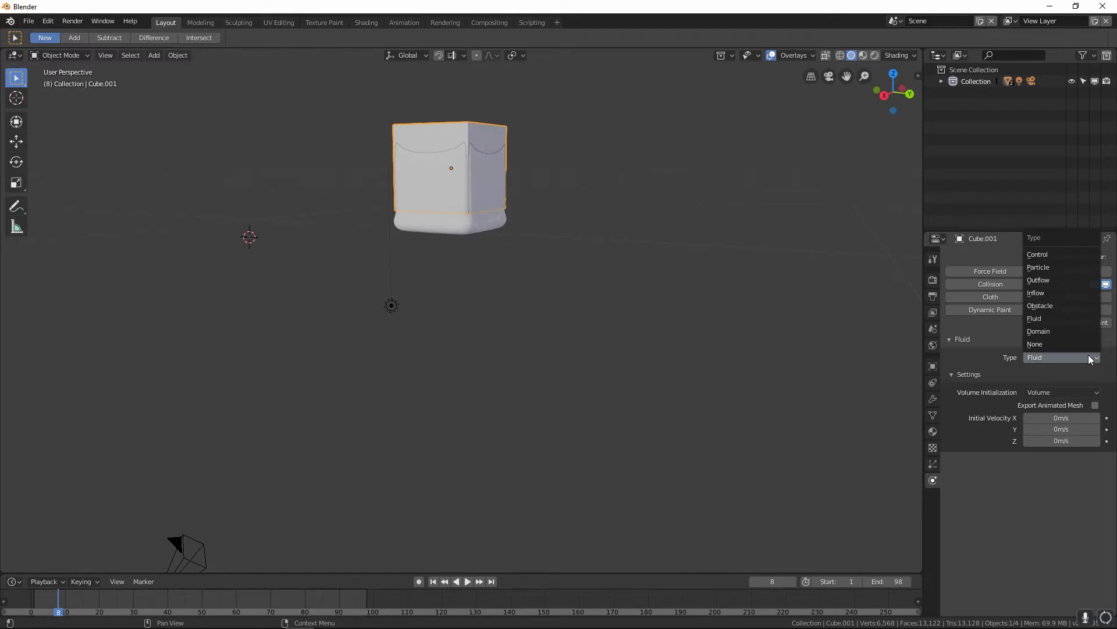
click(507, 213)
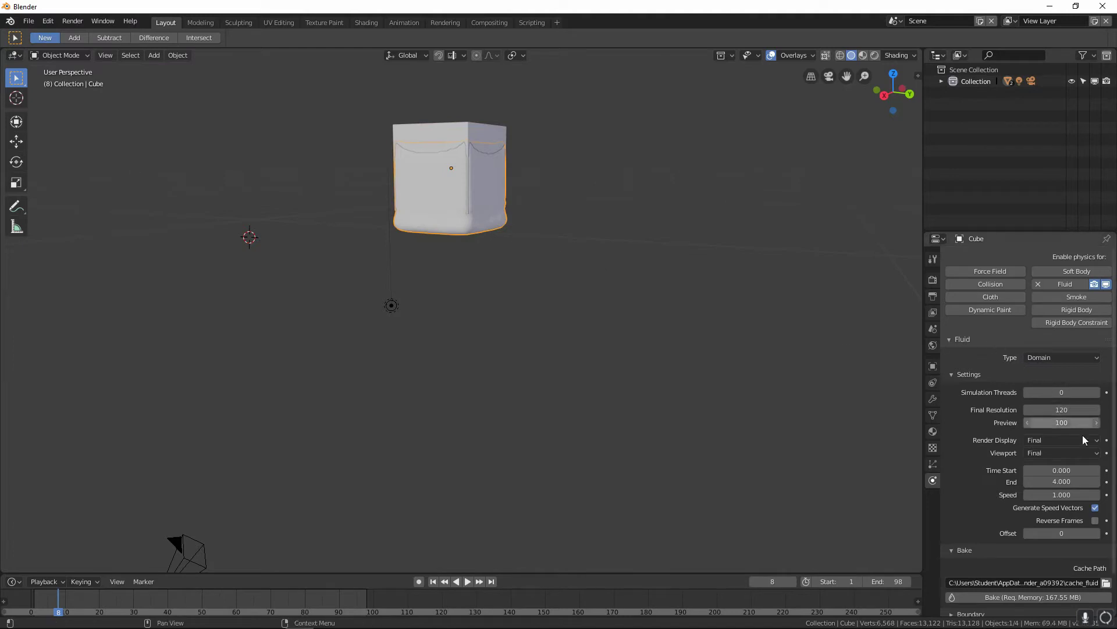
click(1079, 453)
click(1061, 439)
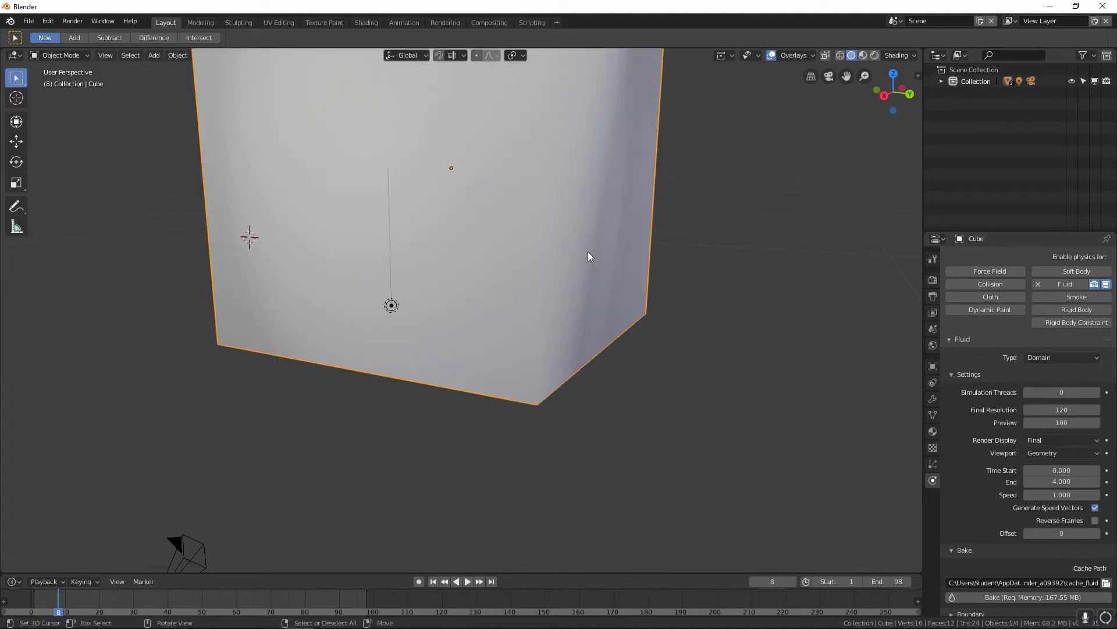
scroll(585, 252, down, 4)
middle_drag(582, 255, 565, 265)
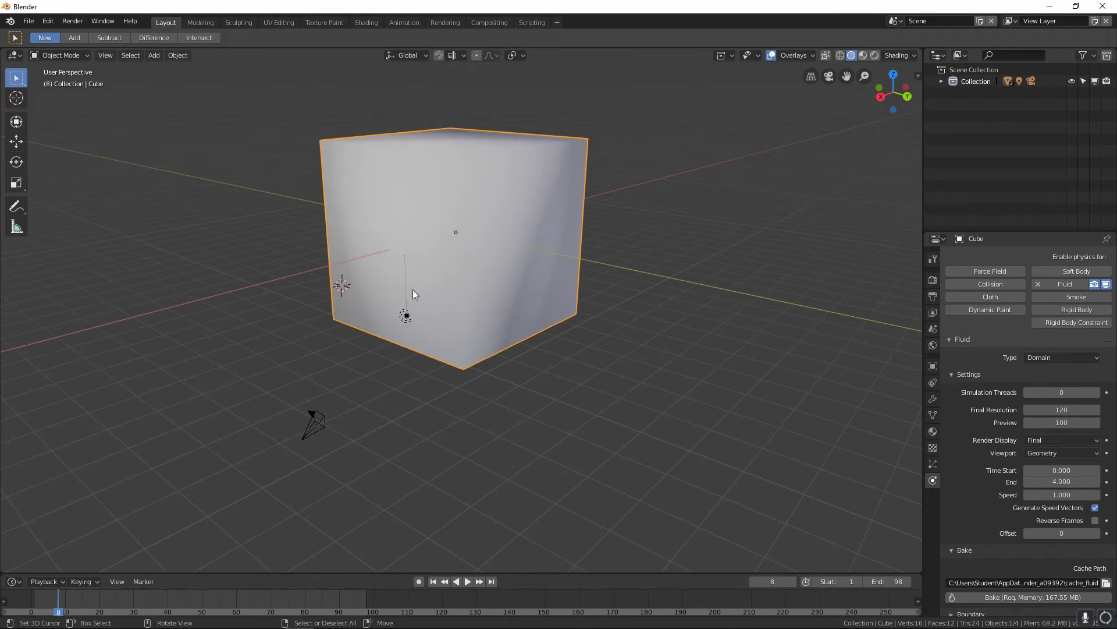
Set the domain's viewport display mode to Final and choose Fluid as the inner cube's fluid type.
click(1041, 453)
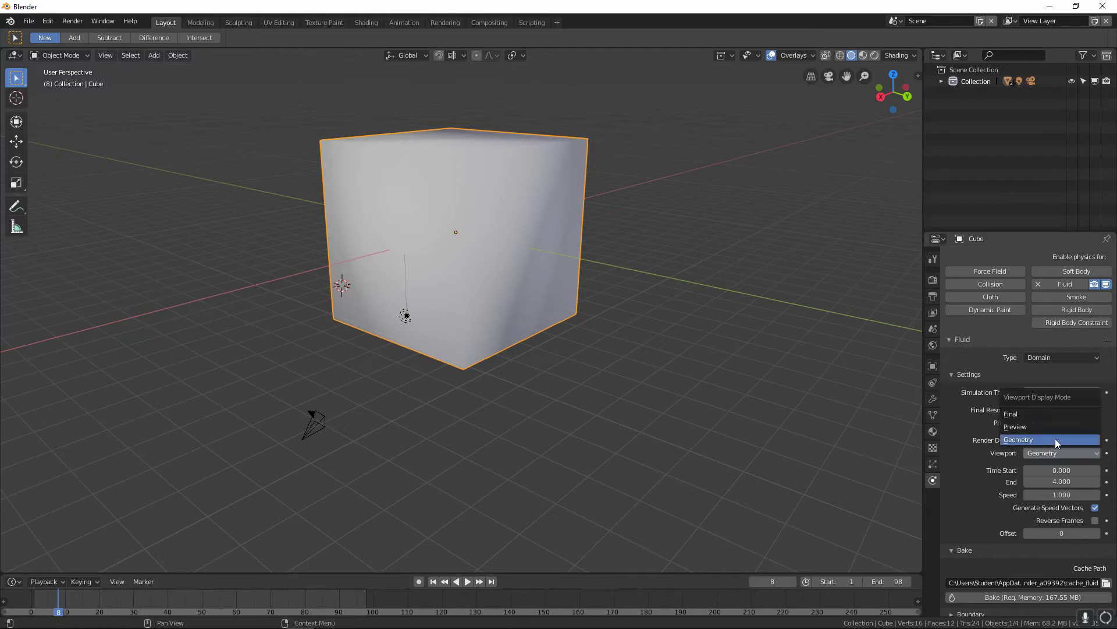
click(1047, 415)
click(451, 222)
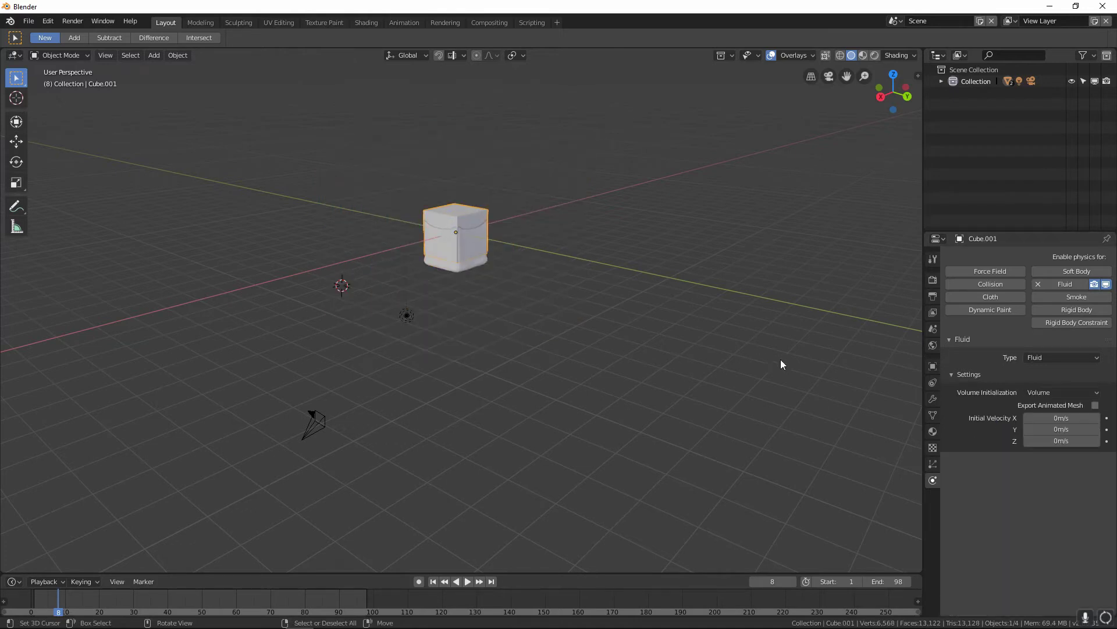
click(1058, 357)
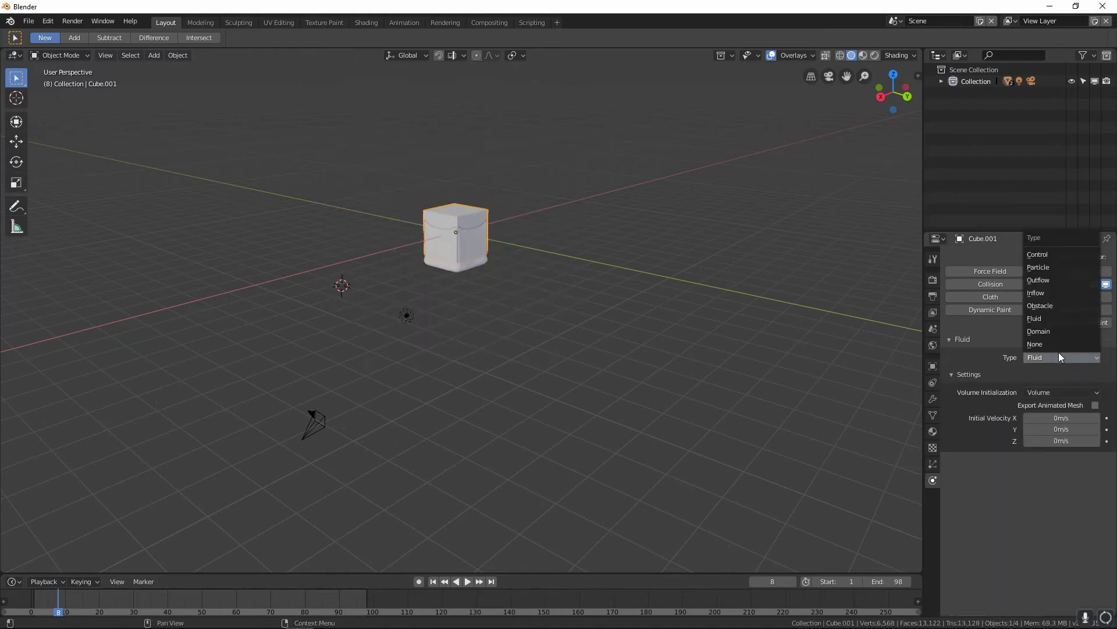
click(1055, 319)
Move the animation to frame 1 and examine the fluid mesh overlapping the inner cube.
scroll(465, 245, up, 5)
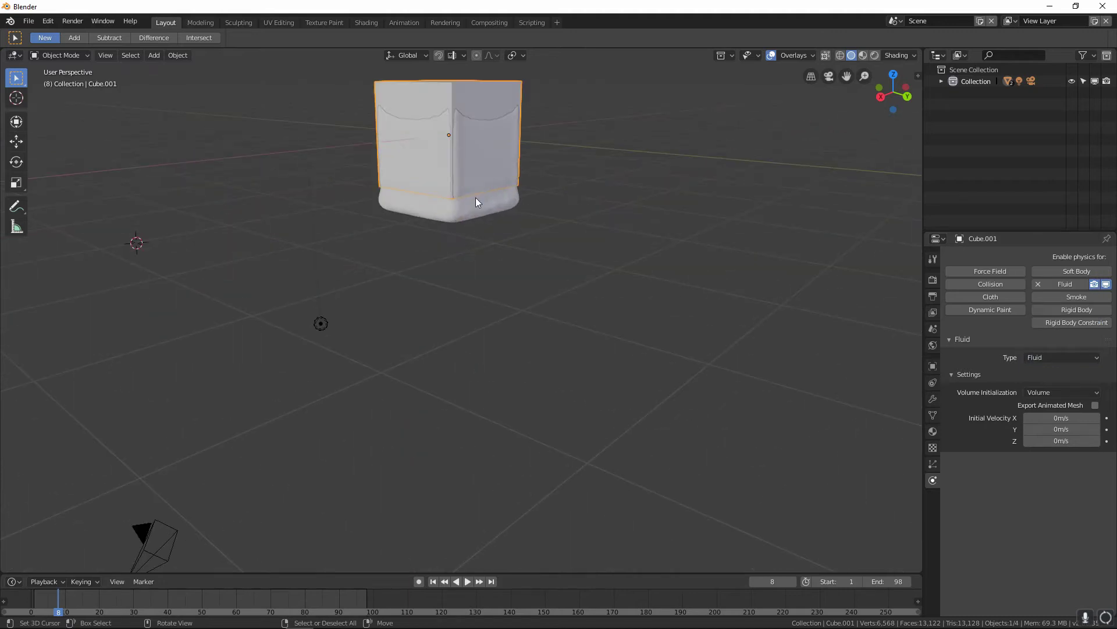
shift+middle_drag(475, 173, 476, 301)
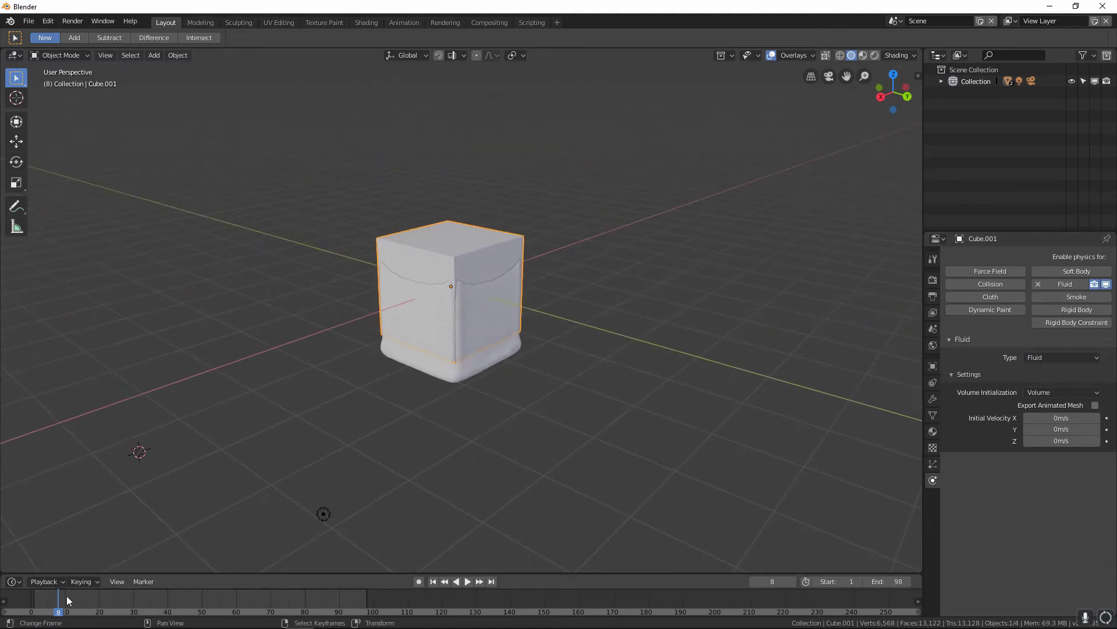
drag(69, 601, 34, 604)
scroll(482, 257, up, 2)
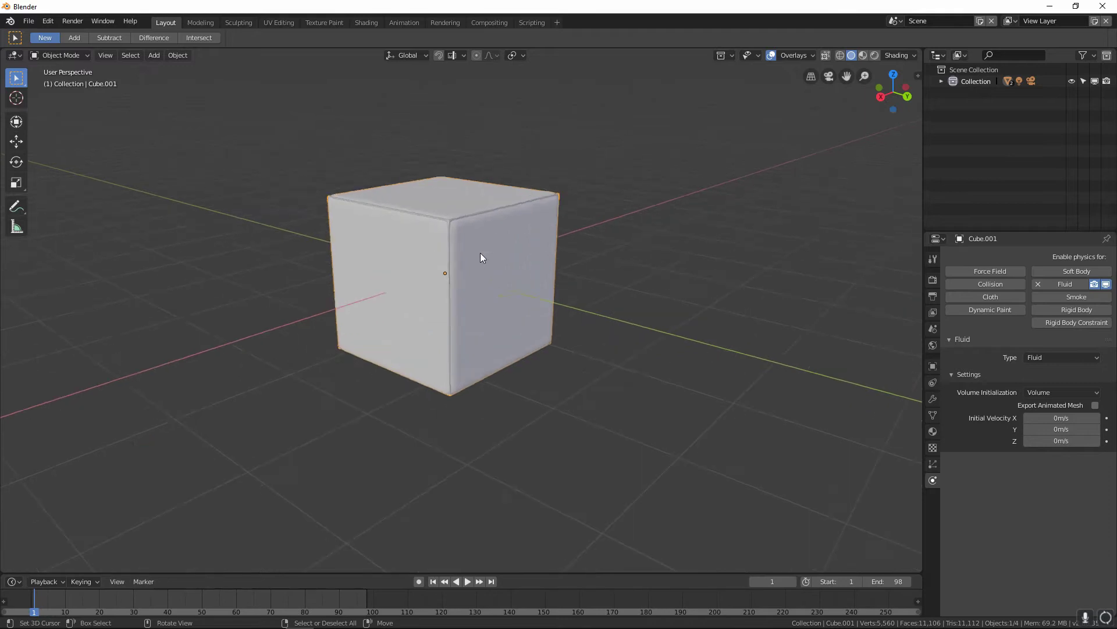
scroll(480, 253, up, 4)
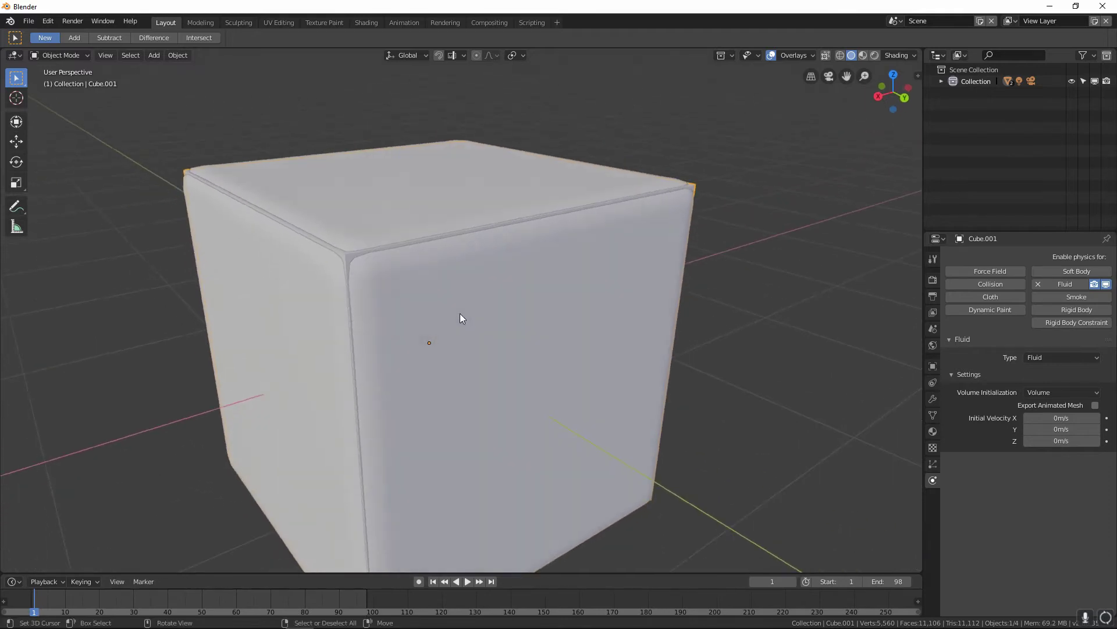
Try deleting the inner cube to view the fluid mesh alone, and undo the deletion.
right_click(369, 273)
right_click(341, 258)
key(Delete)
middle_drag(347, 257, 465, 334)
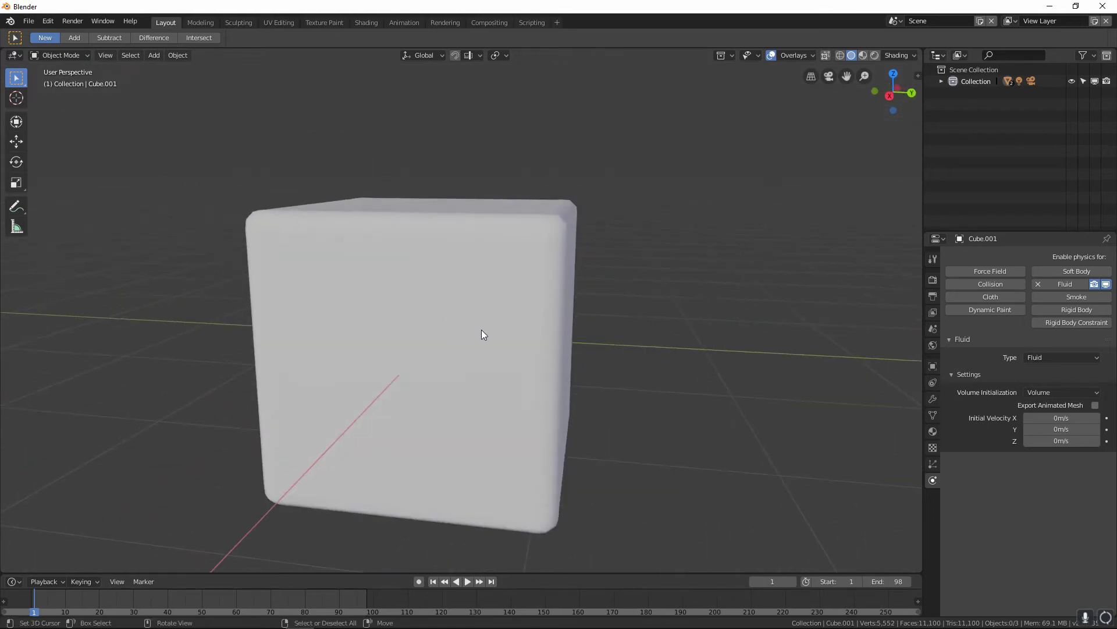
key(ctrl+z)
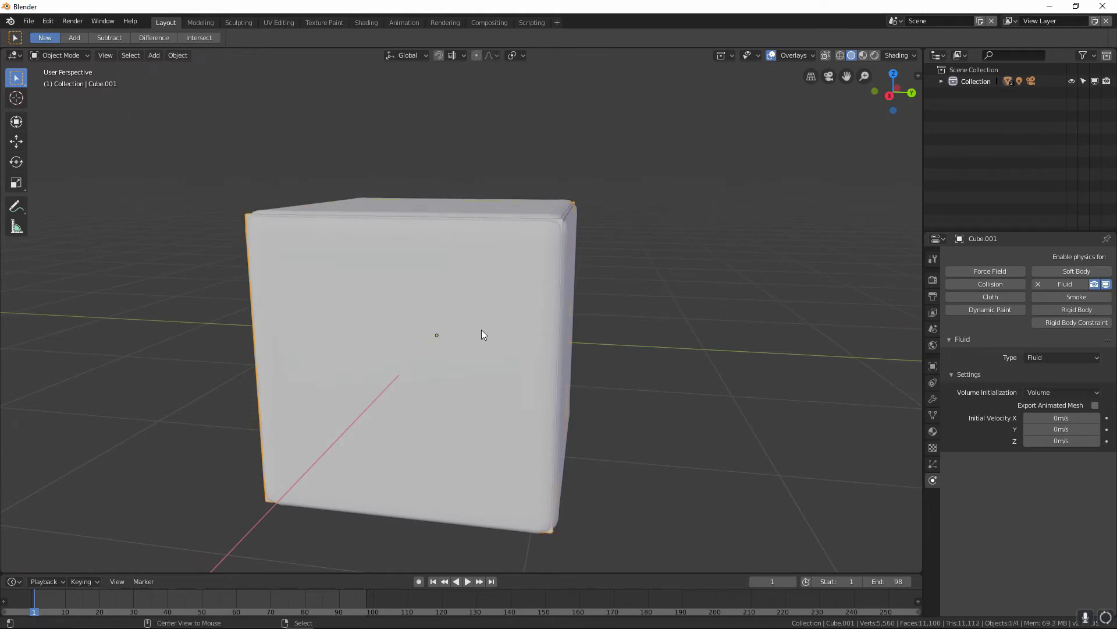
mouse_move(481, 329)
middle_down()
mouse_move(529, 331)
mouse_move(479, 332)
middle_up()
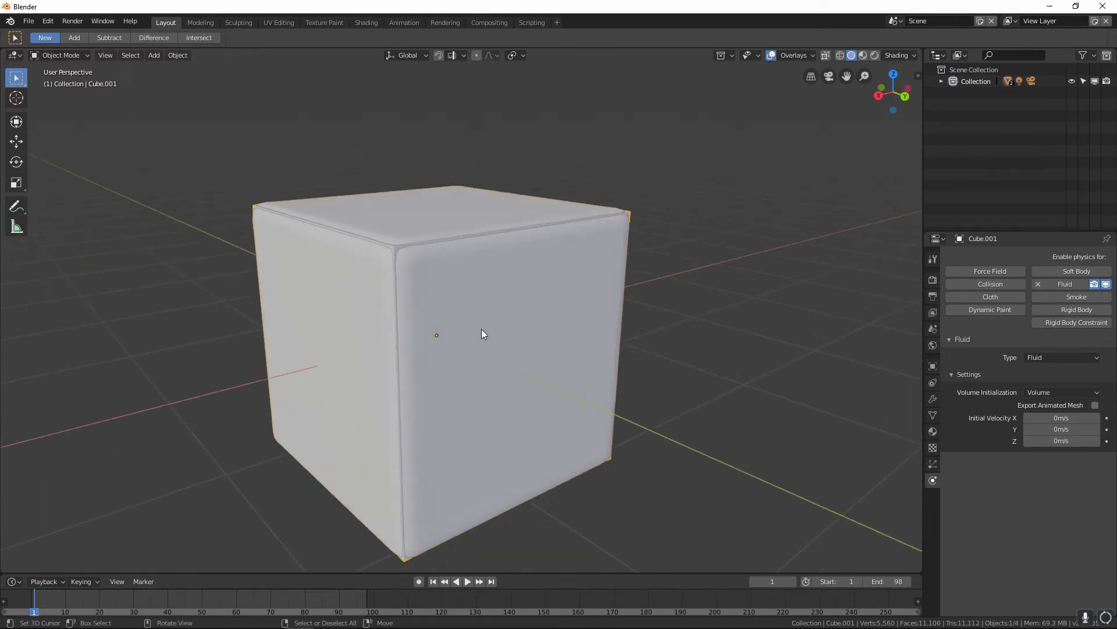
scroll(513, 329, down, 2)
Select the fluid mesh and examine the splash and droplets around the inner cube.
click(530, 331)
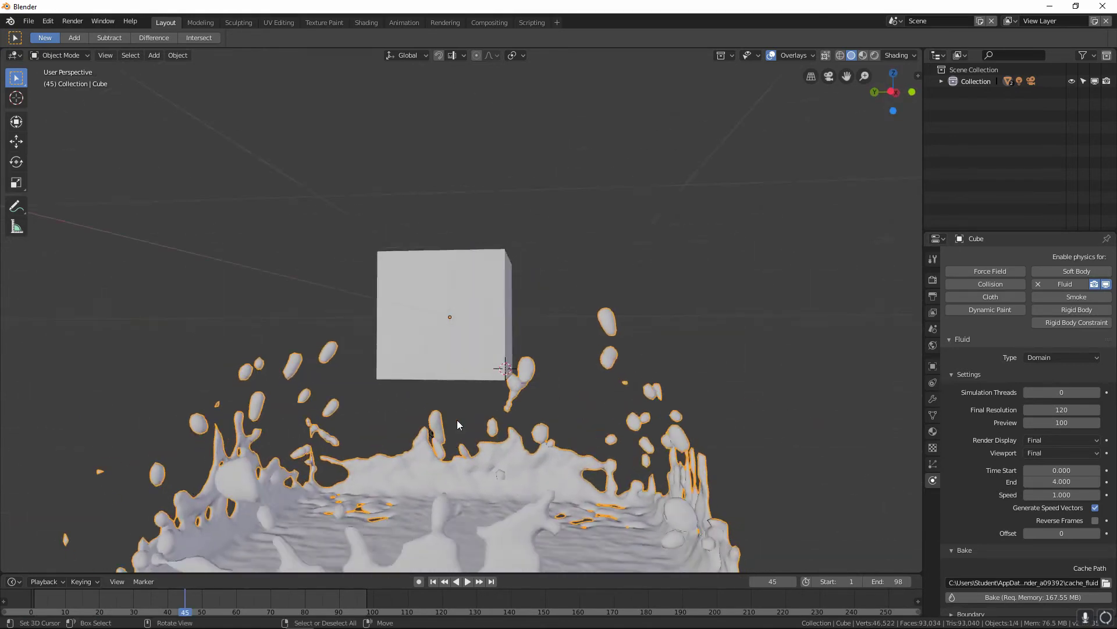
middle_drag(456, 420, 423, 435)
middle_drag(448, 390, 243, 431)
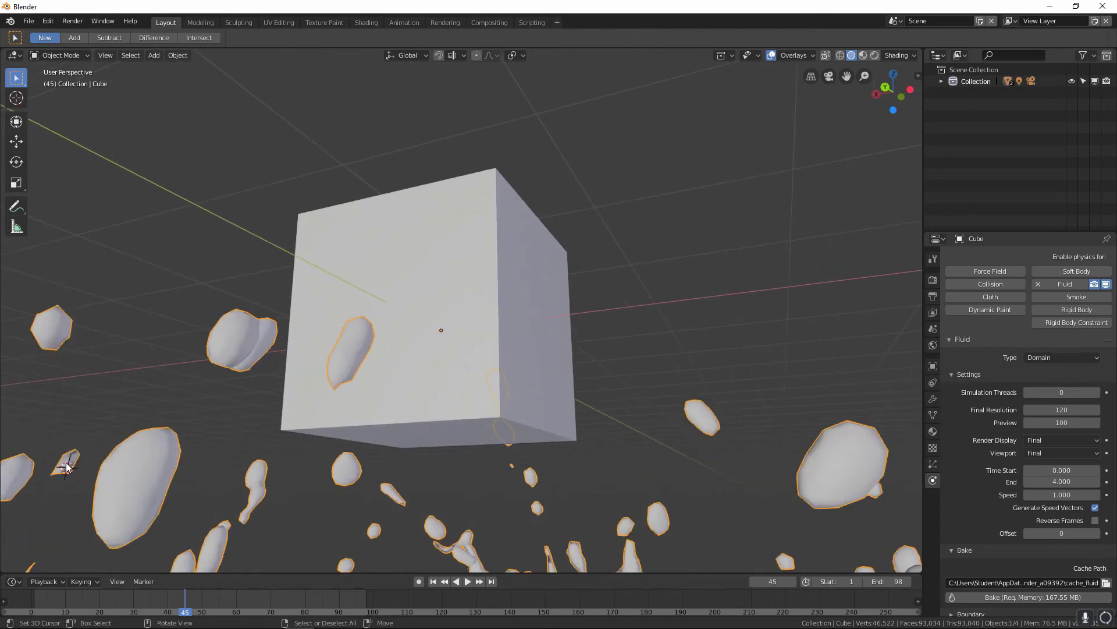
middle_drag(67, 469, 356, 272)
scroll(363, 268, up, 2)
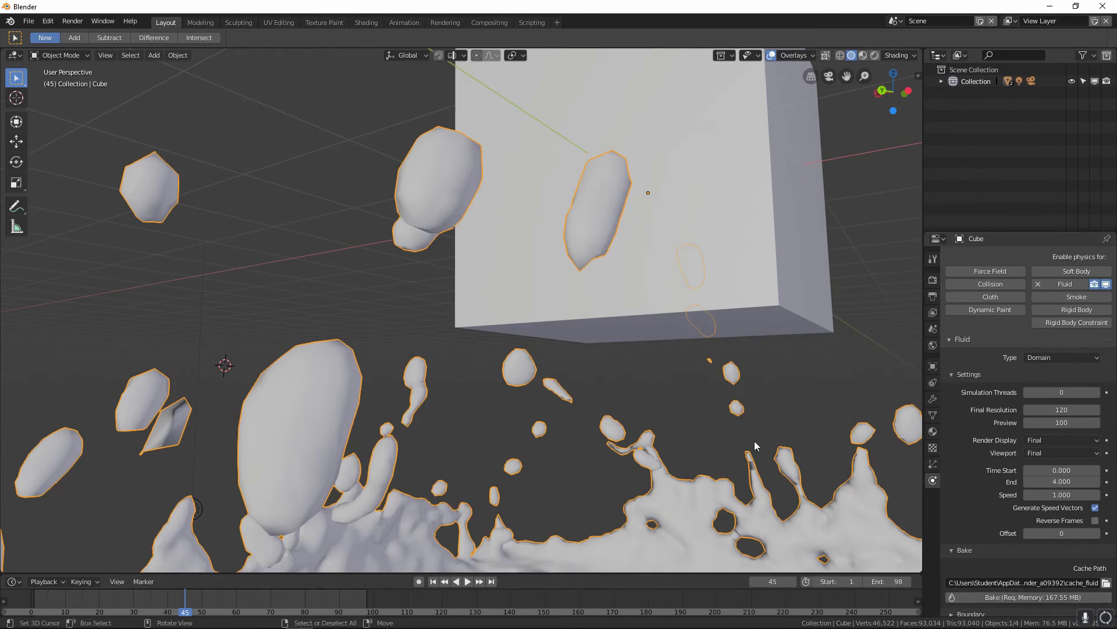
Review the domain's fluid settings, collapsing and reopening the Bake section.
scroll(1028, 602, down, 2)
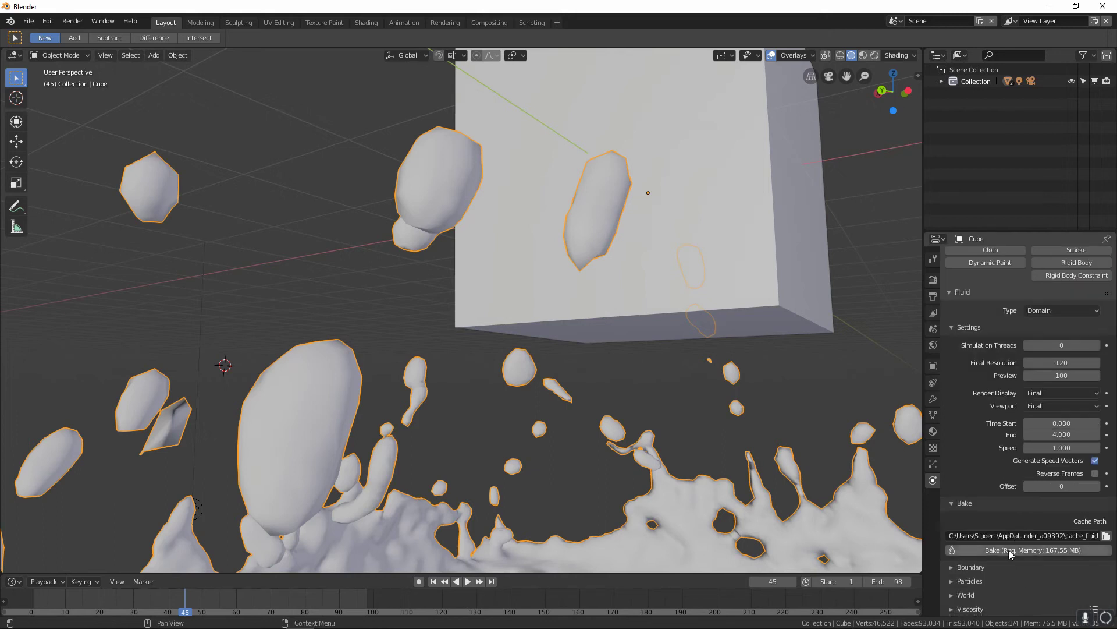
click(975, 506)
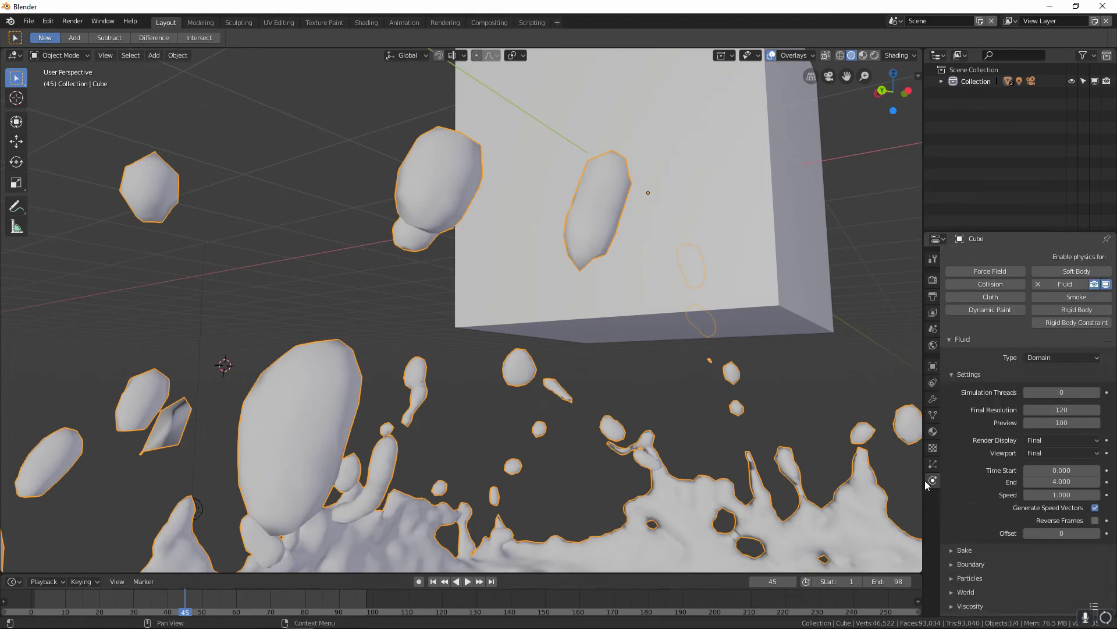
click(967, 550)
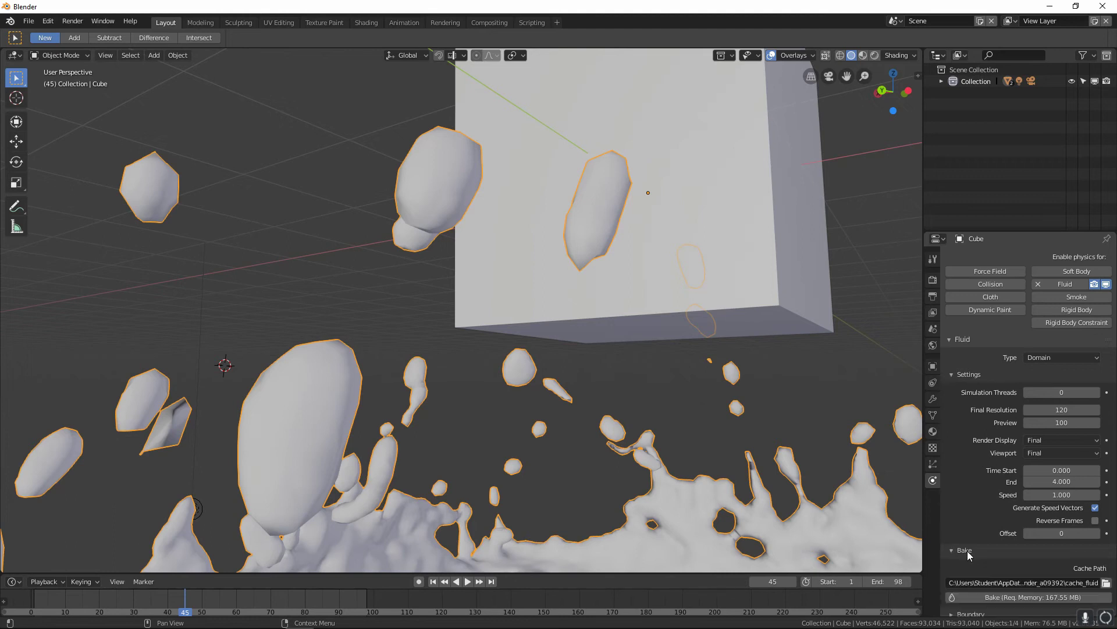
scroll(971, 553, down, 2)
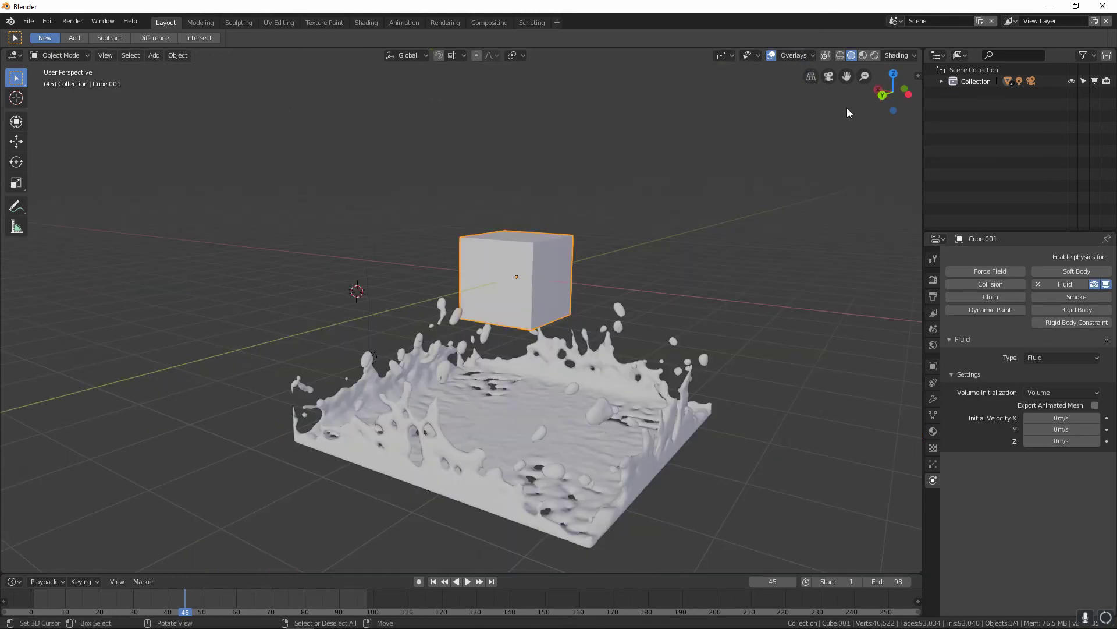
Switch the viewport to rendered shading and scrub through the fluid animation from frame 45.
click(876, 55)
mouse_move(621, 400)
middle_down()
mouse_move(607, 434)
mouse_move(596, 383)
mouse_move(488, 342)
mouse_move(538, 337)
mouse_move(551, 368)
mouse_move(501, 412)
middle_up()
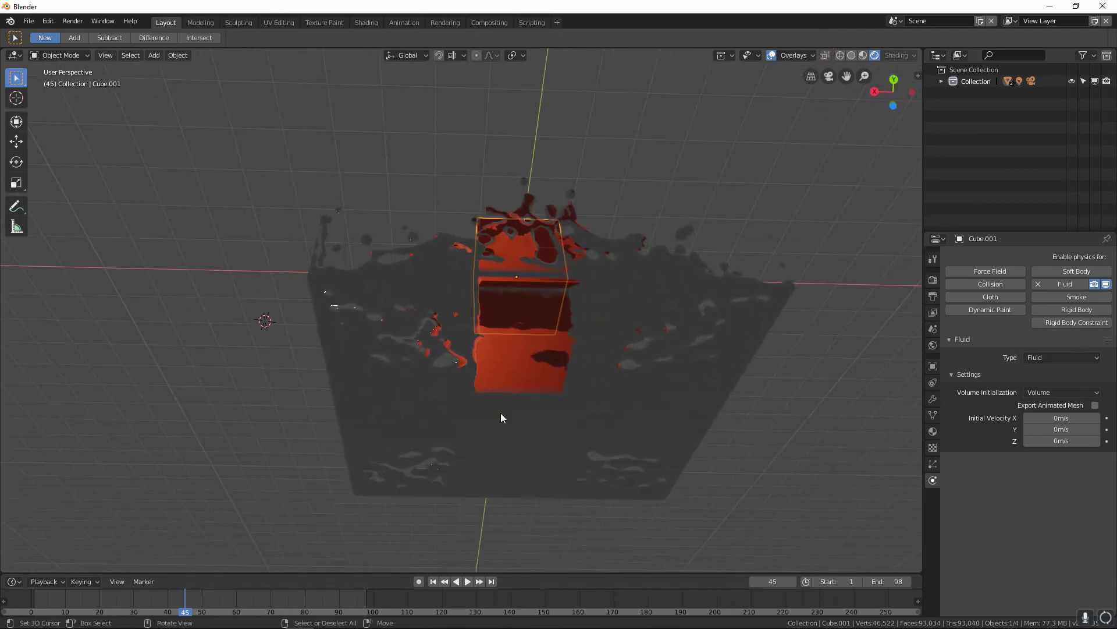
drag(188, 599, 124, 600)
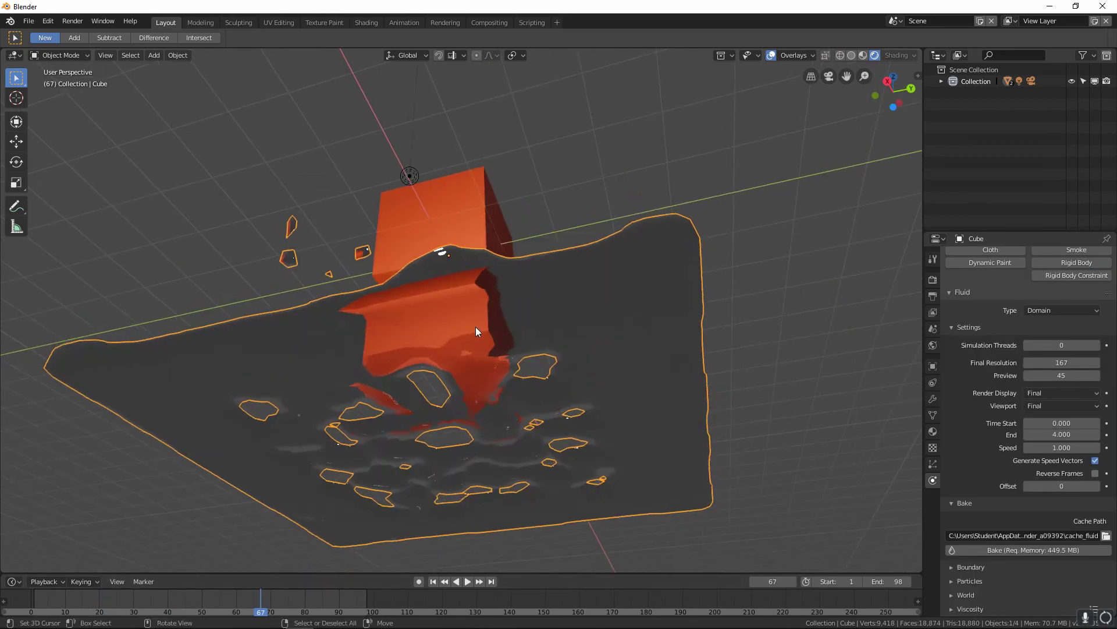
Examine the rendered splash at frame 67 from several angles and check the domain's fluid type options.
middle_drag(476, 327, 408, 373)
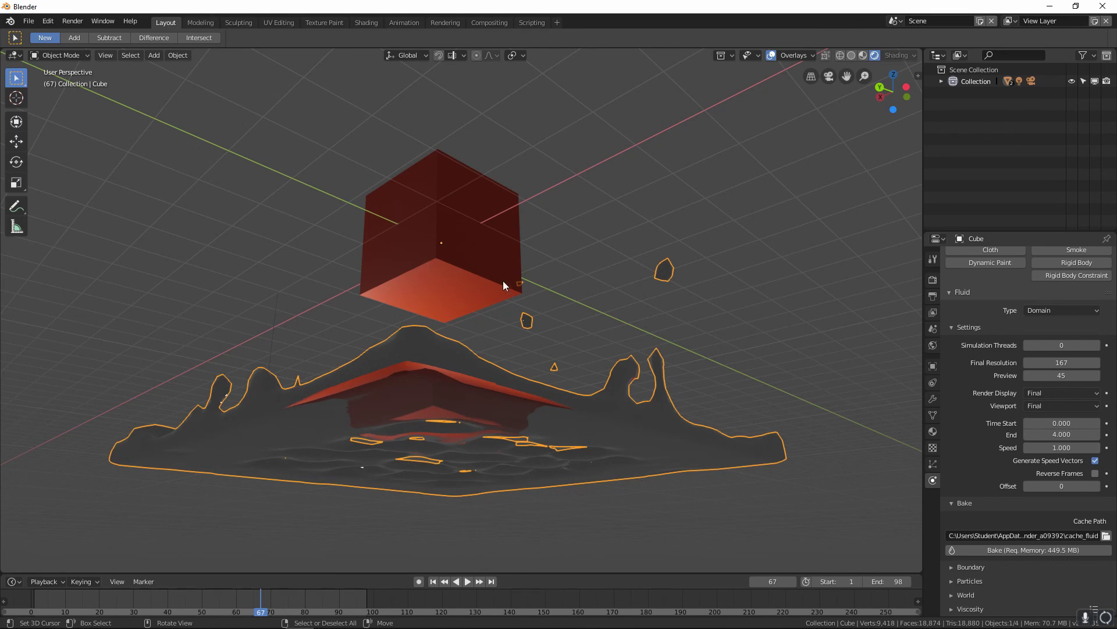
click(1072, 311)
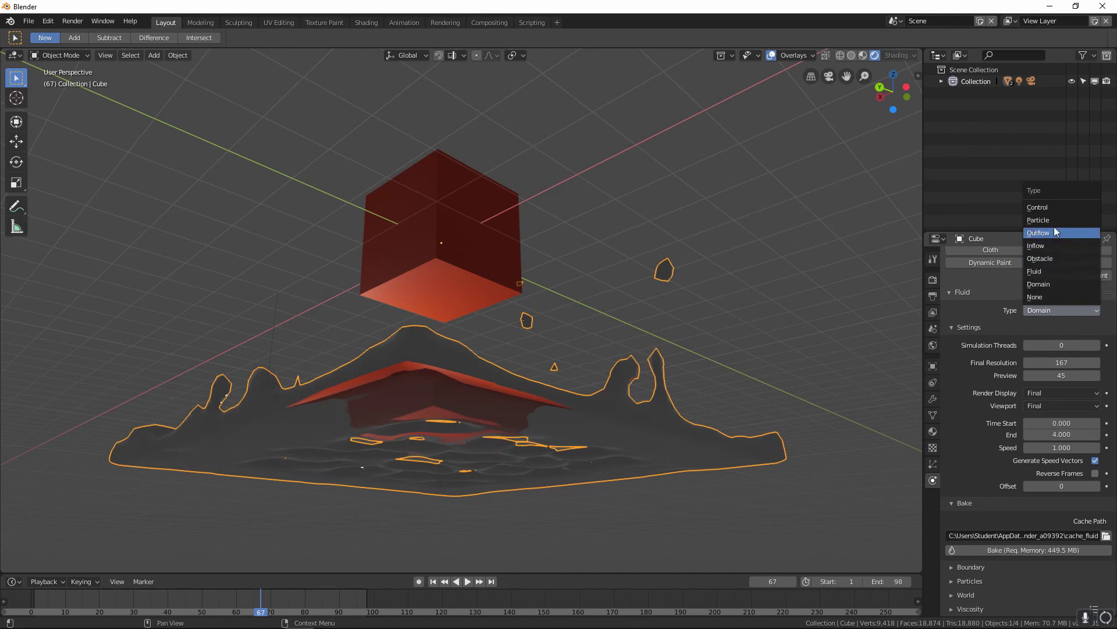
middle_drag(693, 325, 589, 379)
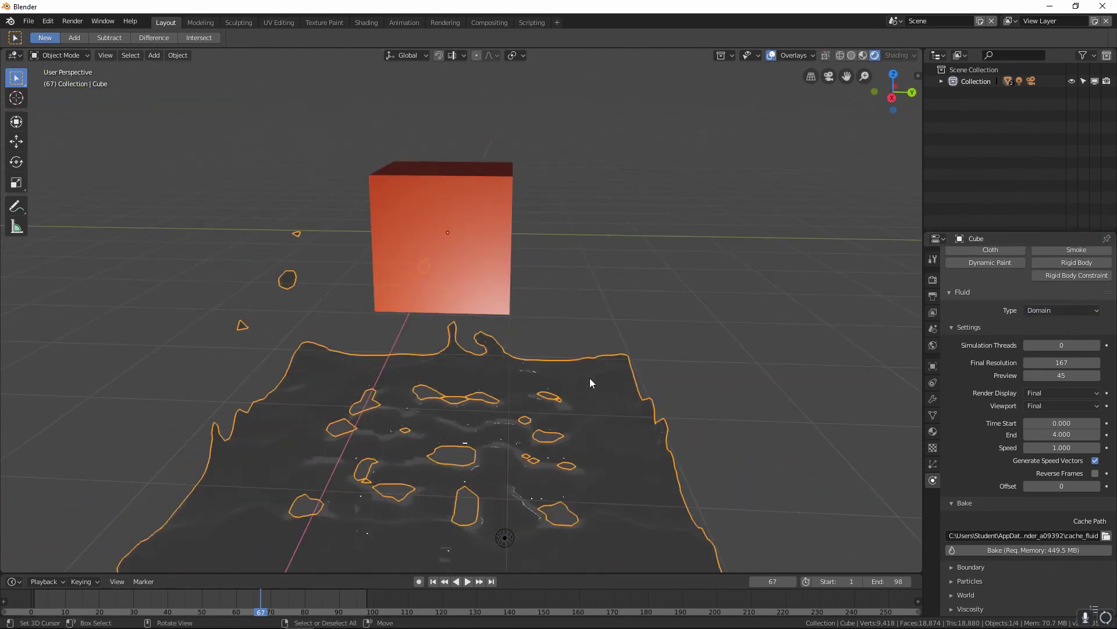
middle_drag(504, 394, 498, 363)
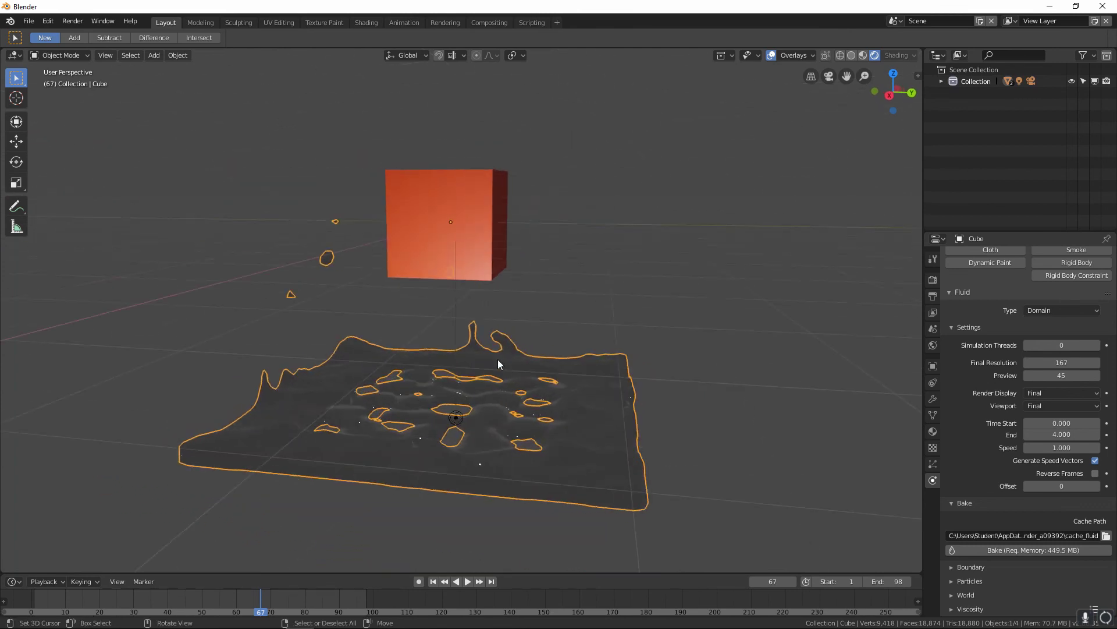